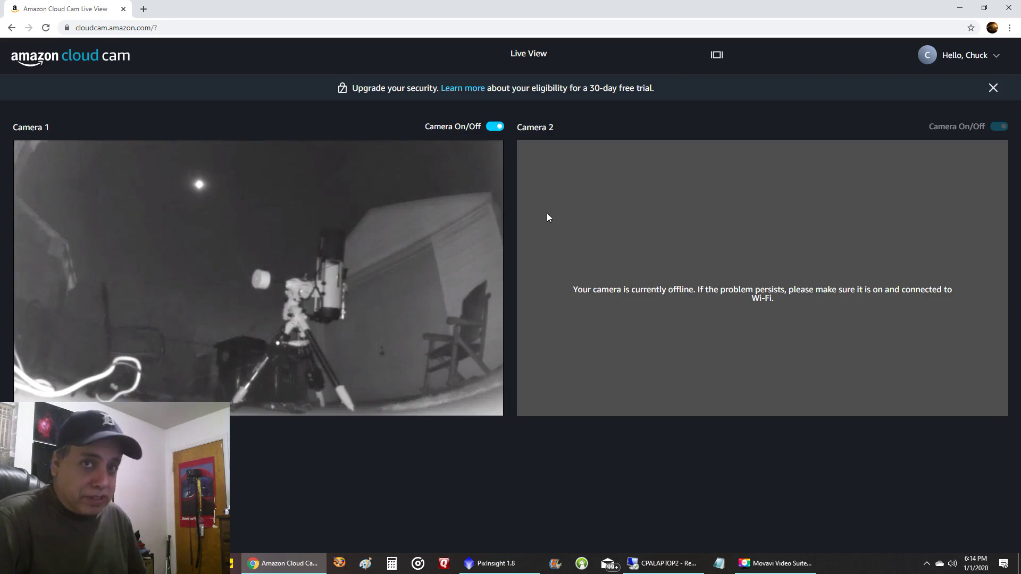
Enlarge Camera 1's live feed in Amazon Cloud Cam to full size
mouse_move(436, 261)
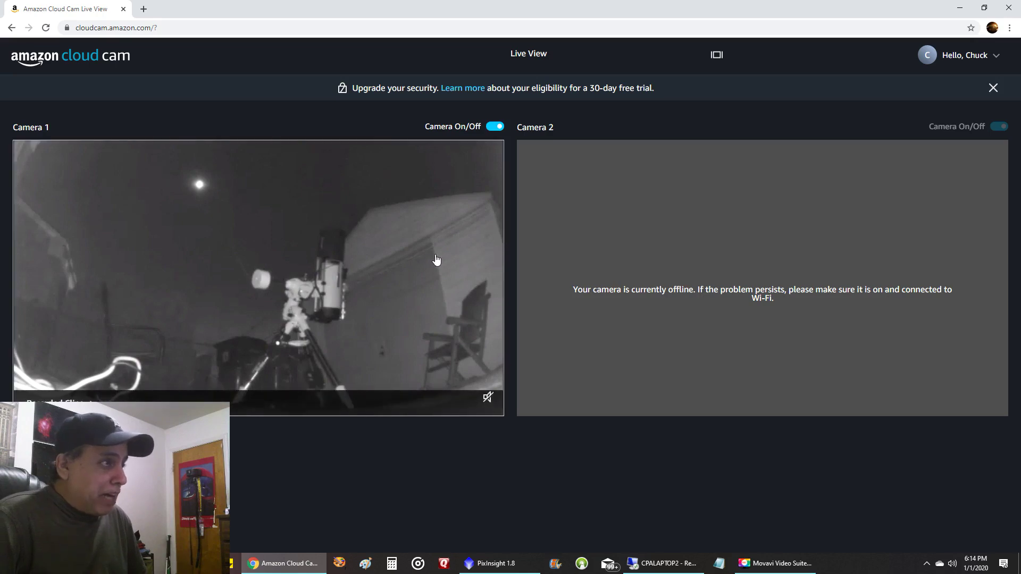
click(257, 248)
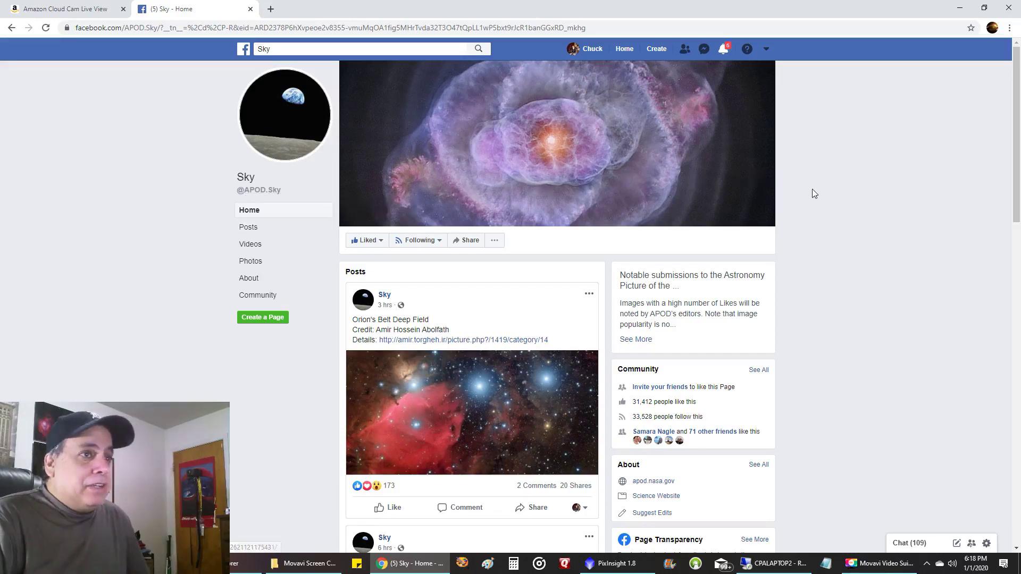
scroll(812, 190, down, 1)
scroll(813, 194, up, 1)
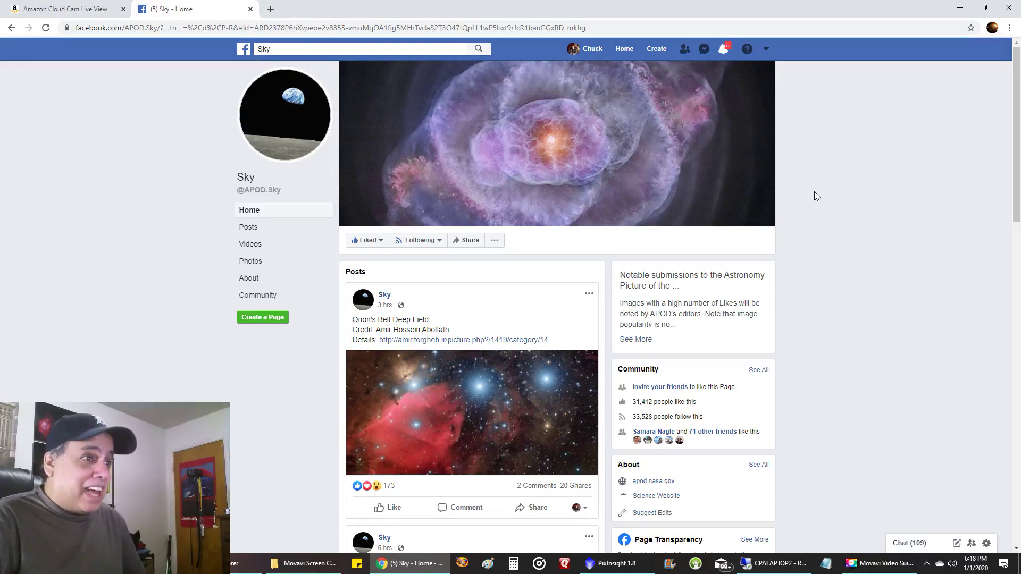
Scroll the Sky page feed to the Spider (IC 417) and Tadpole (IC 410) post and view its photo full-size
scroll(818, 197, down, 5)
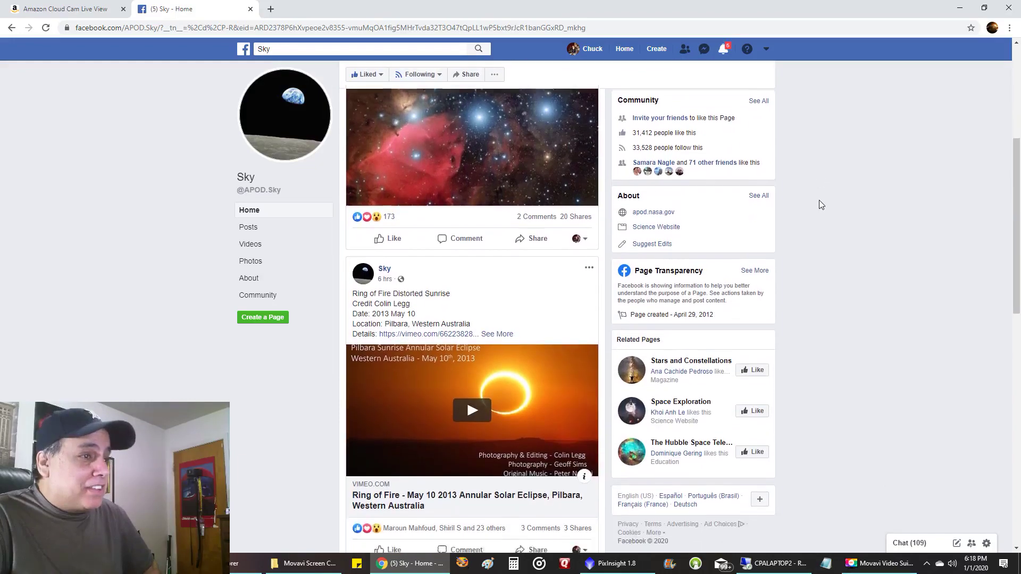
scroll(820, 201, down, 10)
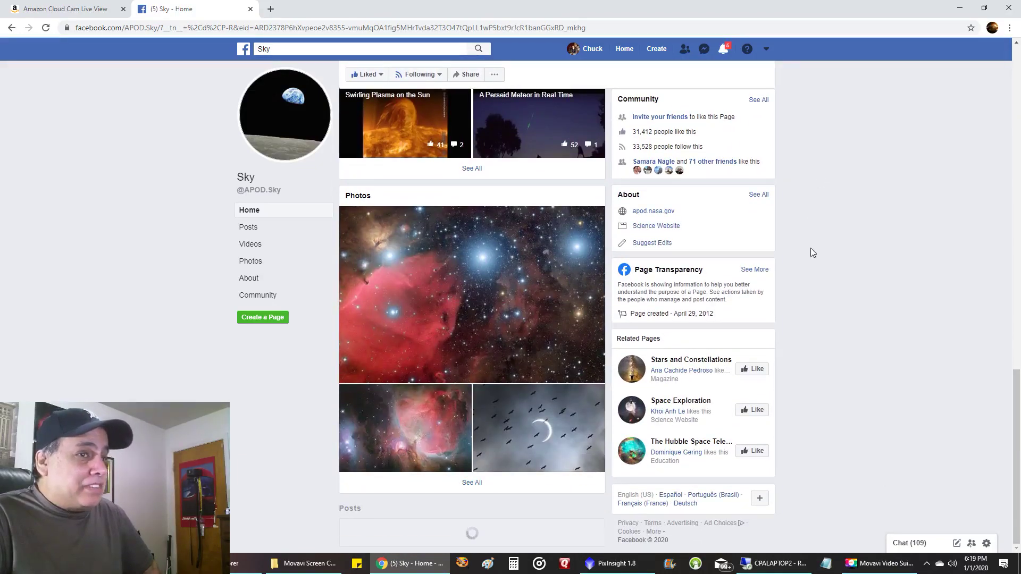
scroll(853, 270, down, 15)
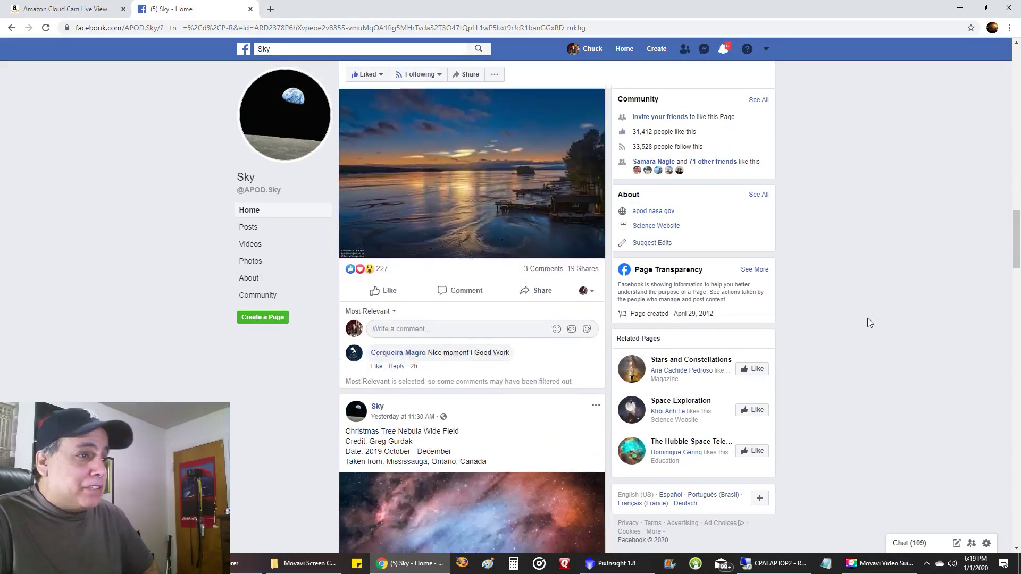
scroll(866, 320, down, 15)
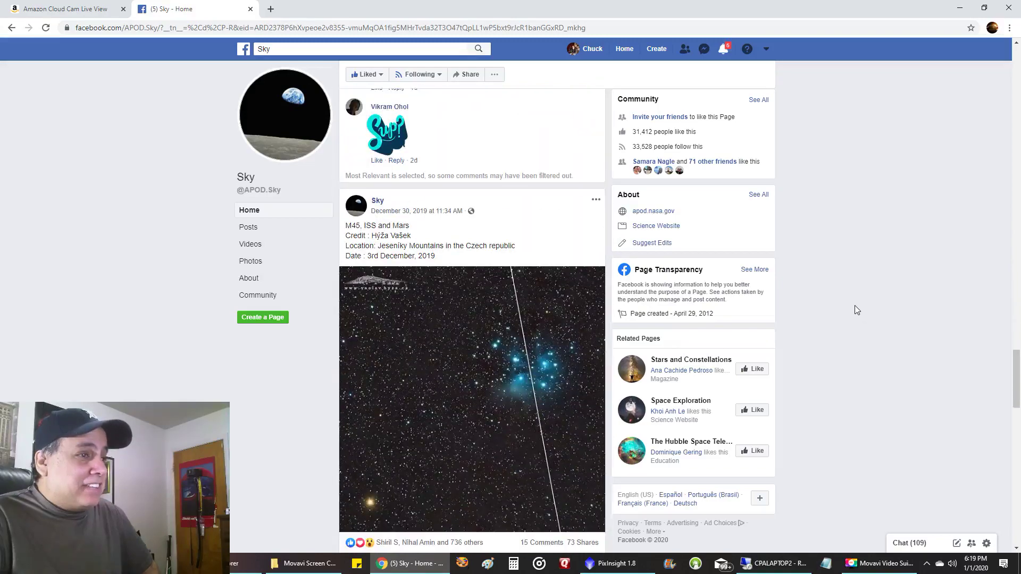
scroll(850, 307, down, 15)
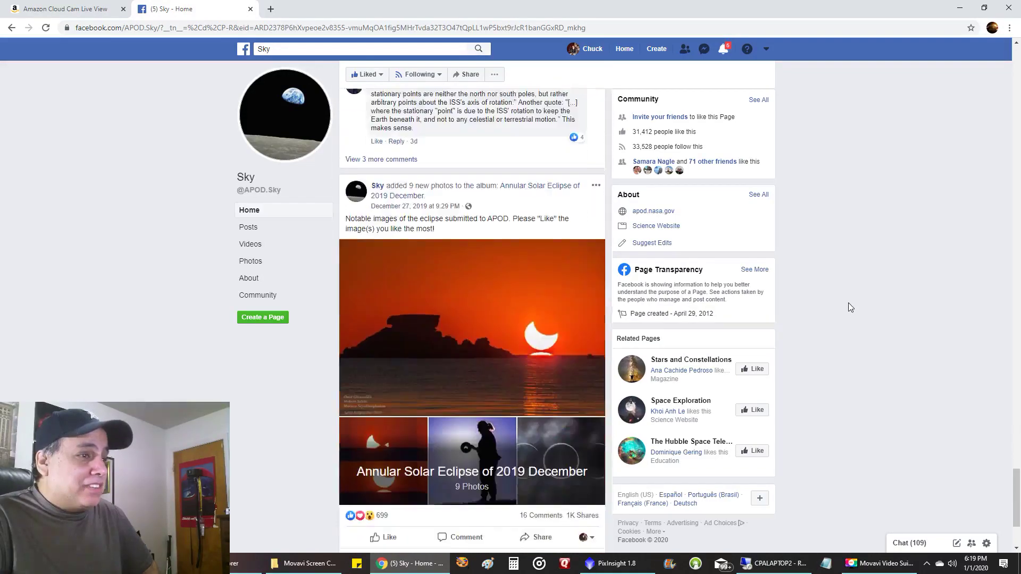
scroll(850, 290, down, 7)
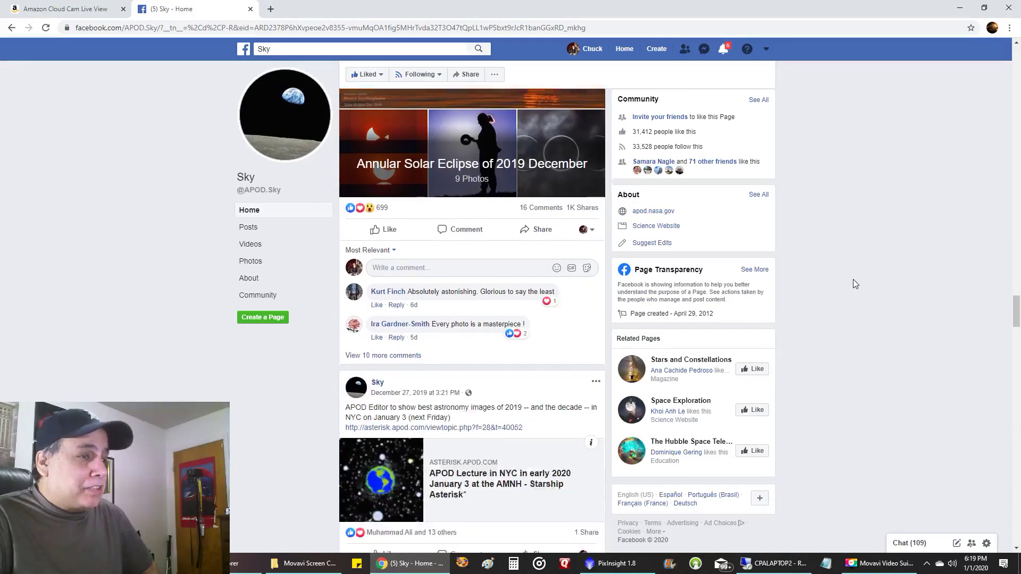
scroll(840, 285, down, 7)
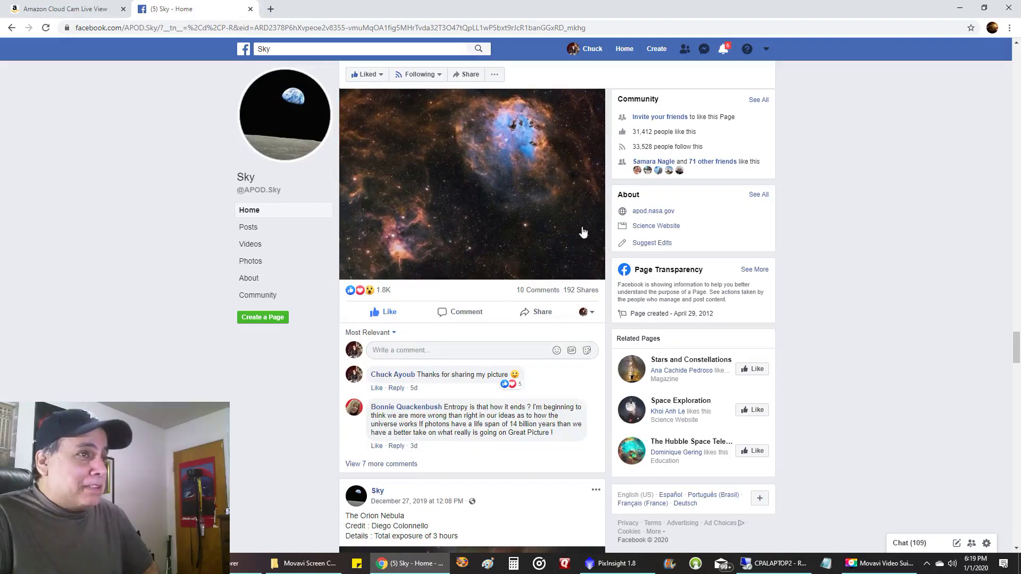
scroll(574, 231, up, 2)
click(583, 230)
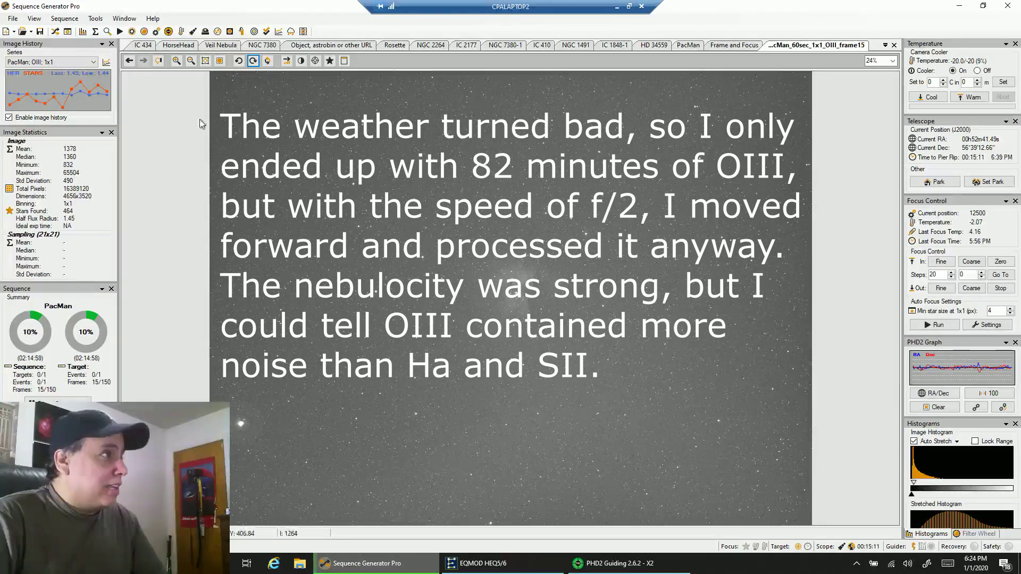
Bring up the sequence editor for the running PacMan OIII session
click(67, 32)
Centre the sequence editor and review the OIII event's settings, cancelling without changes
drag(408, 89, 536, 148)
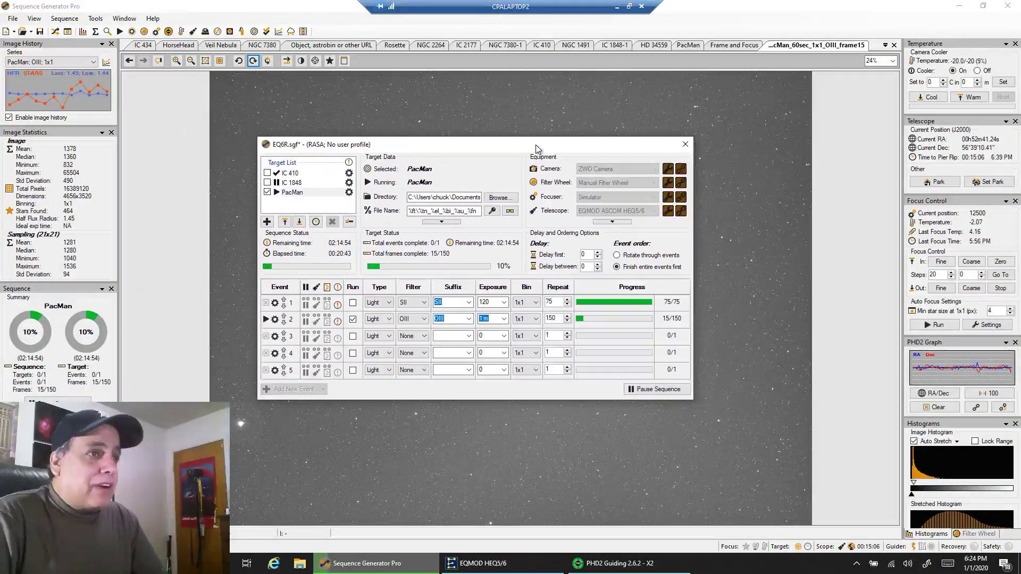
click(274, 321)
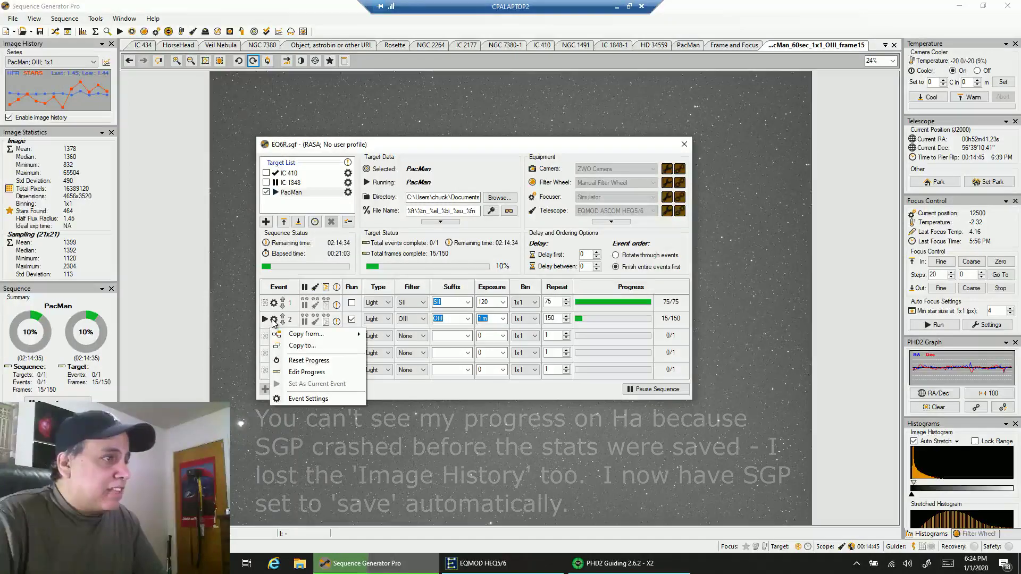
click(311, 399)
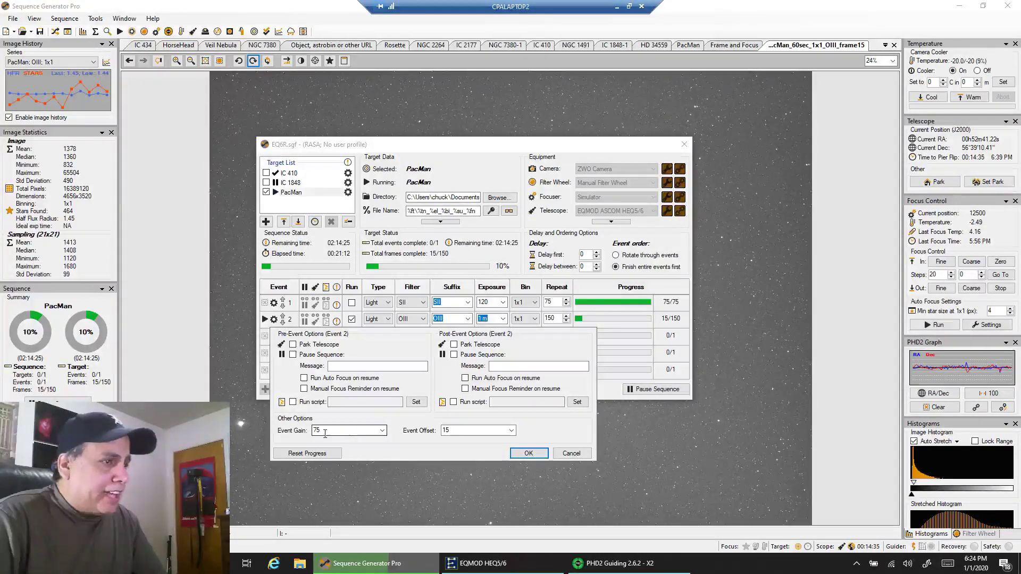
click(572, 454)
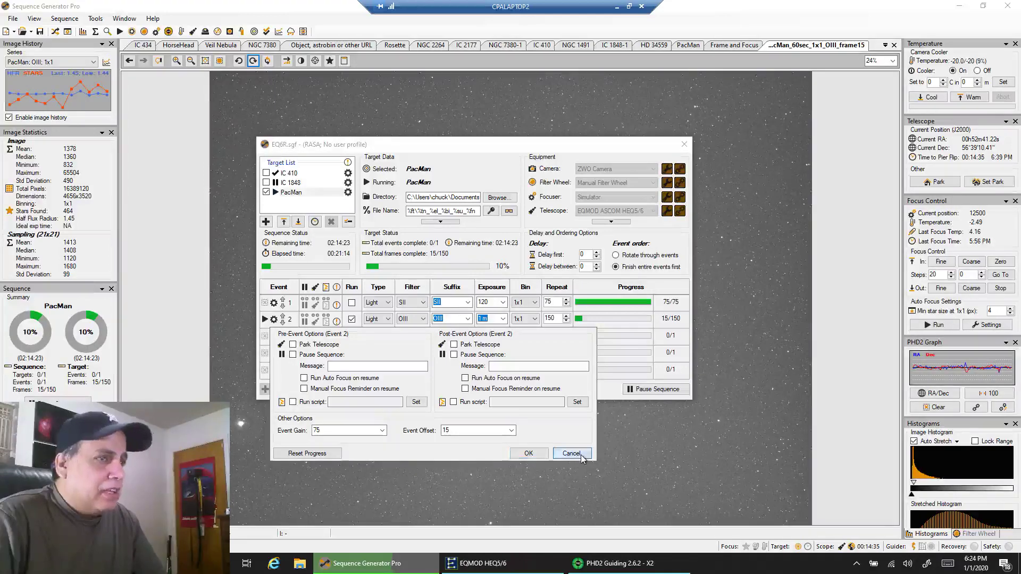
right_click(60, 47)
click(98, 56)
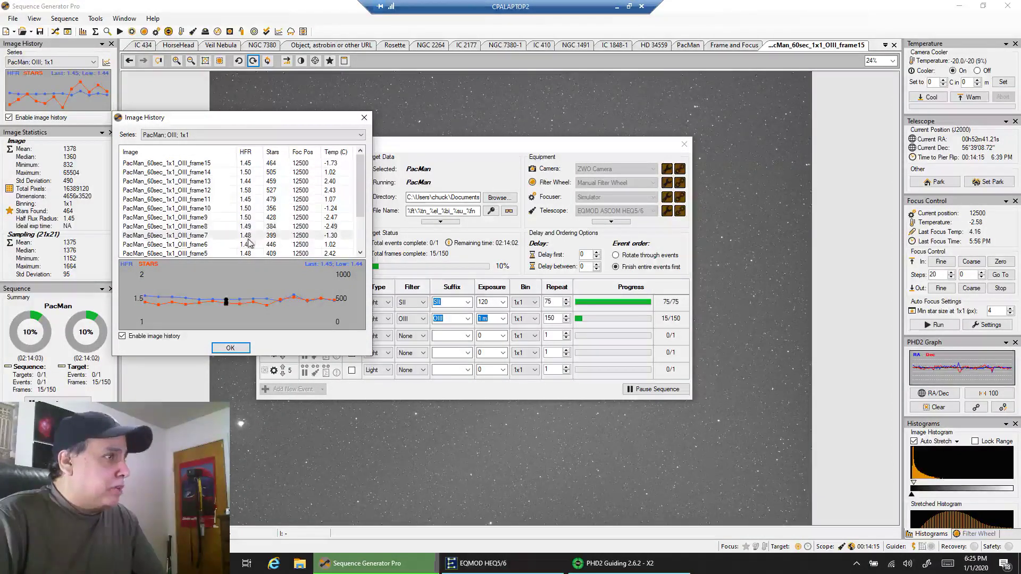
drag(365, 200, 366, 175)
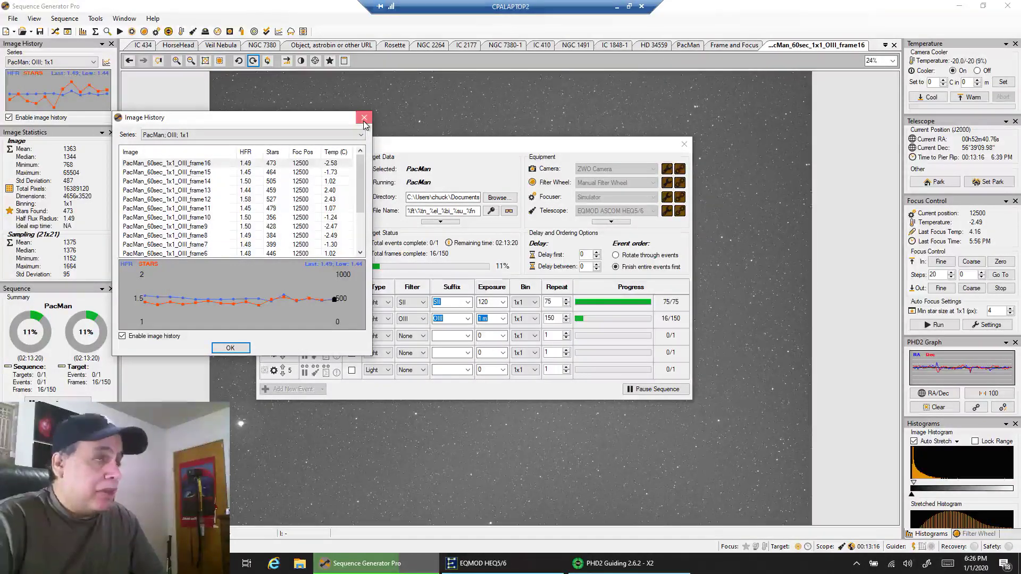
click(364, 119)
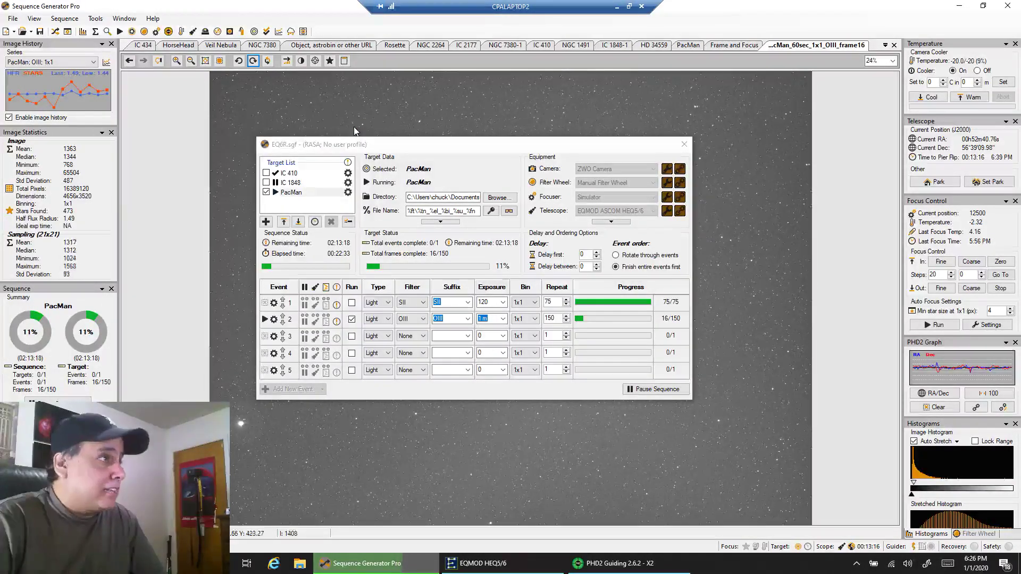
Close the sequence editor and zoom into the PacMan nebula on the newest OIII frame
click(56, 33)
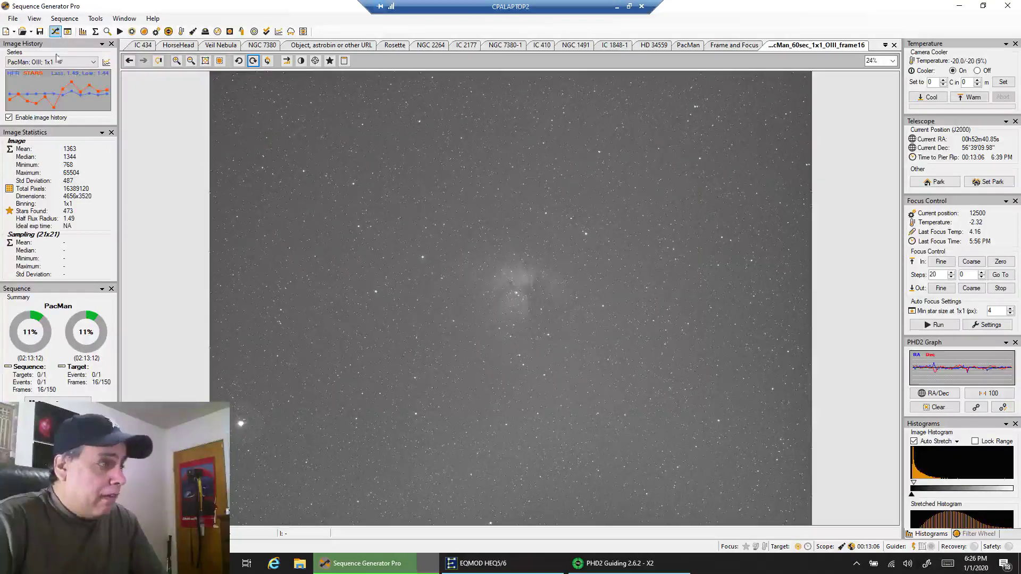
mouse_move(45, 94)
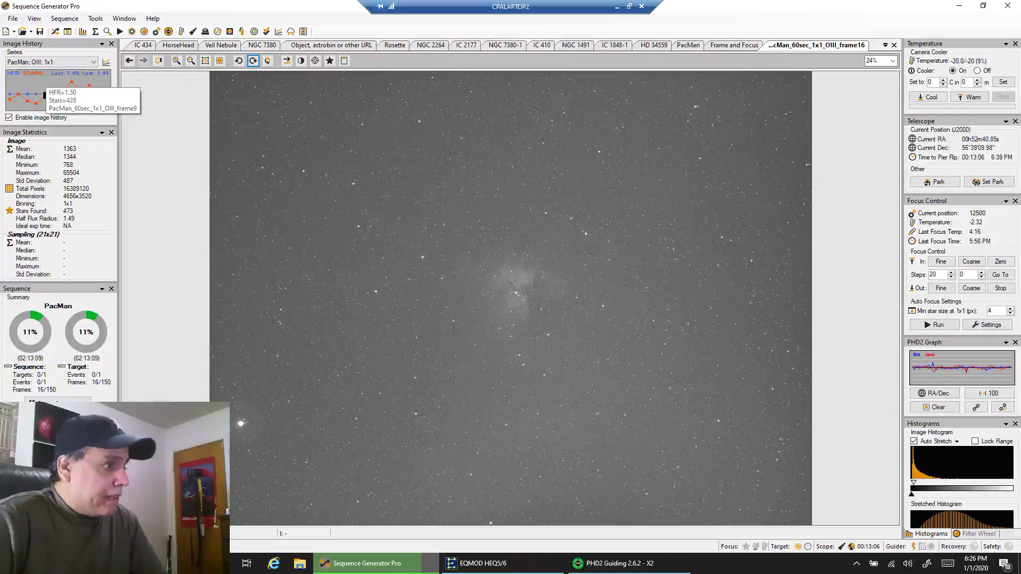
scroll(44, 95, up, 6)
scroll(45, 95, up, 2)
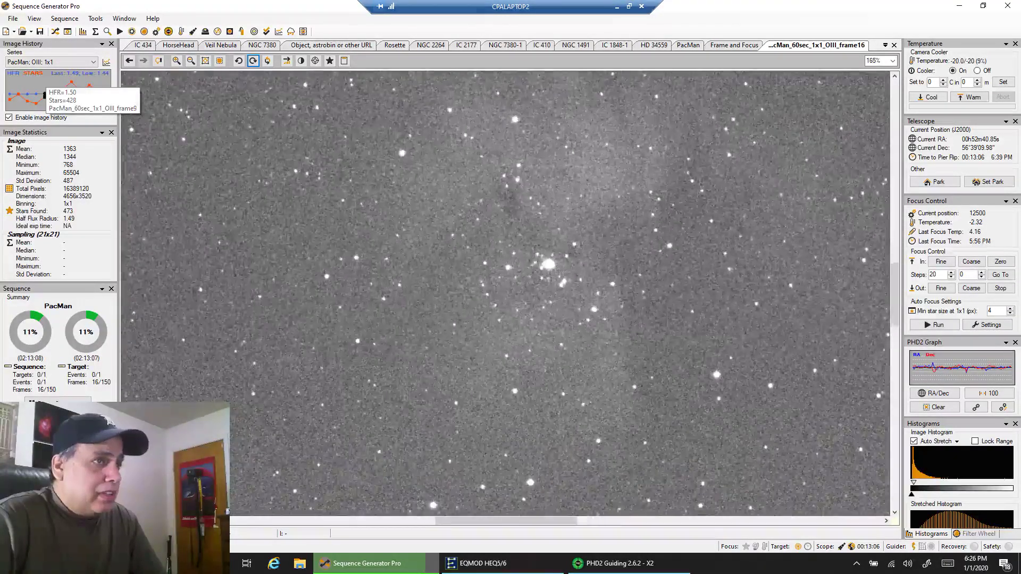
scroll(45, 95, up, 1)
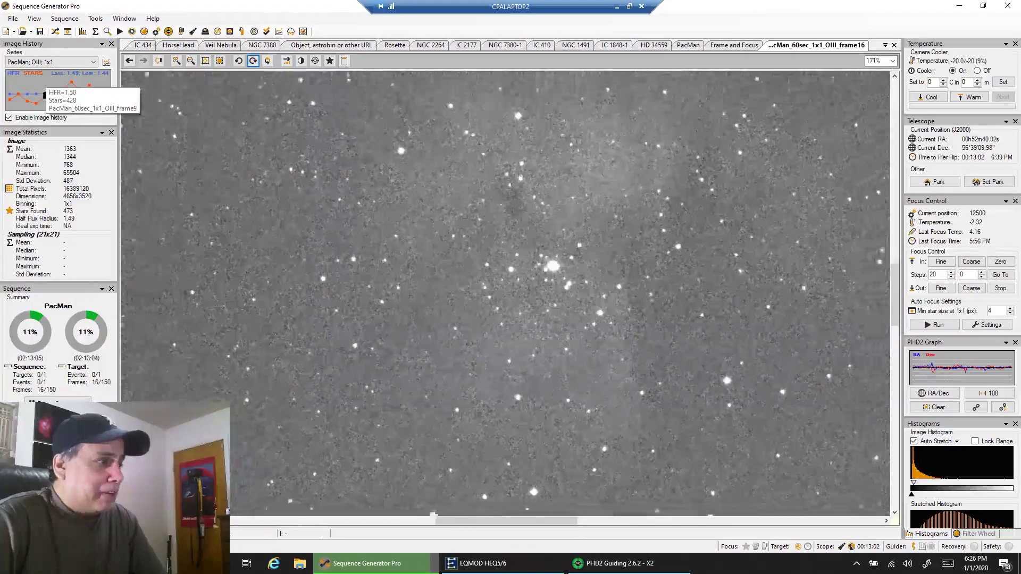
scroll(45, 95, down, 8)
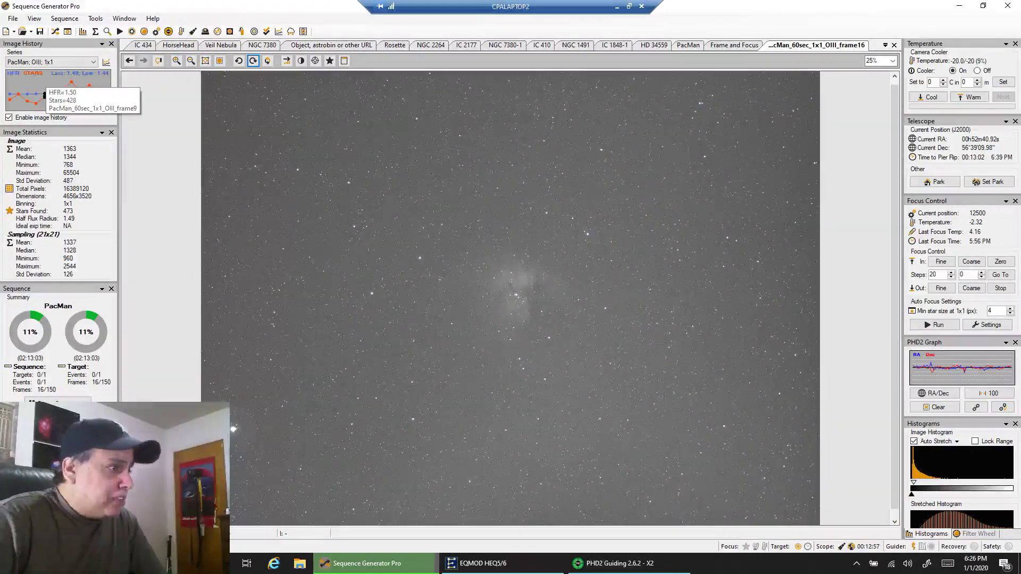
scroll(45, 94, up, 3)
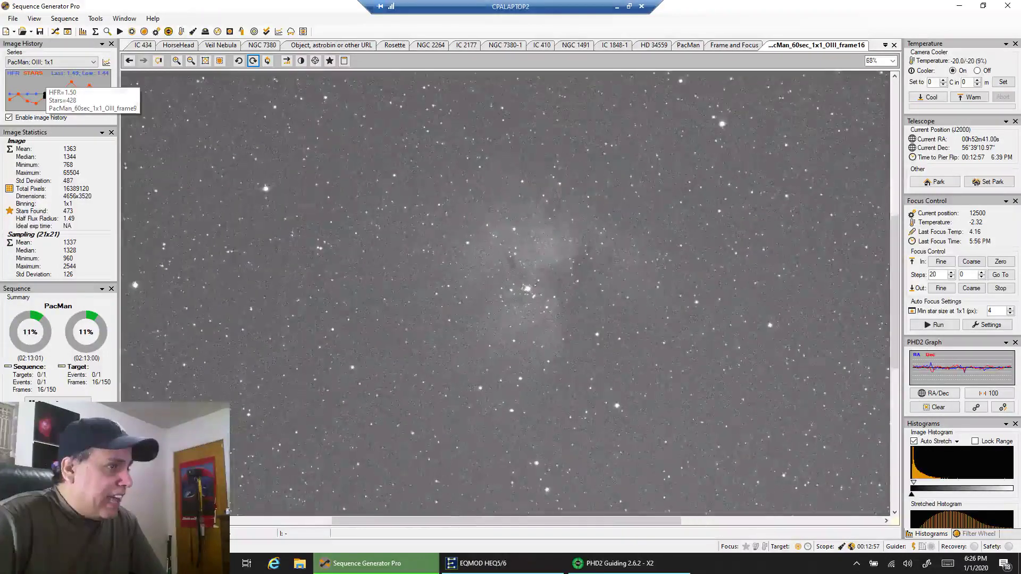
Fit the whole OIII frame back into the image window
drag(901, 353, 899, 505)
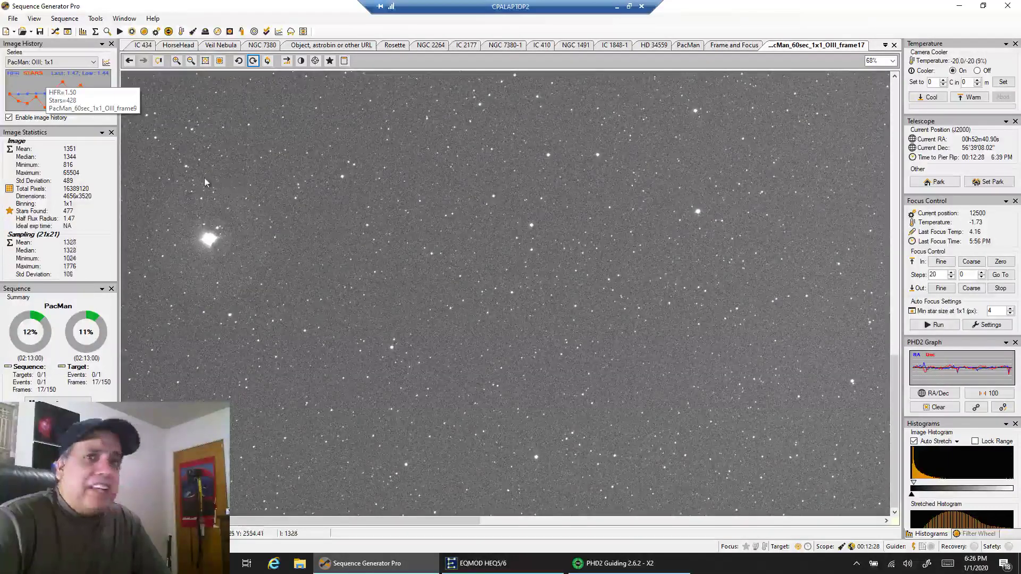
right_click(377, 142)
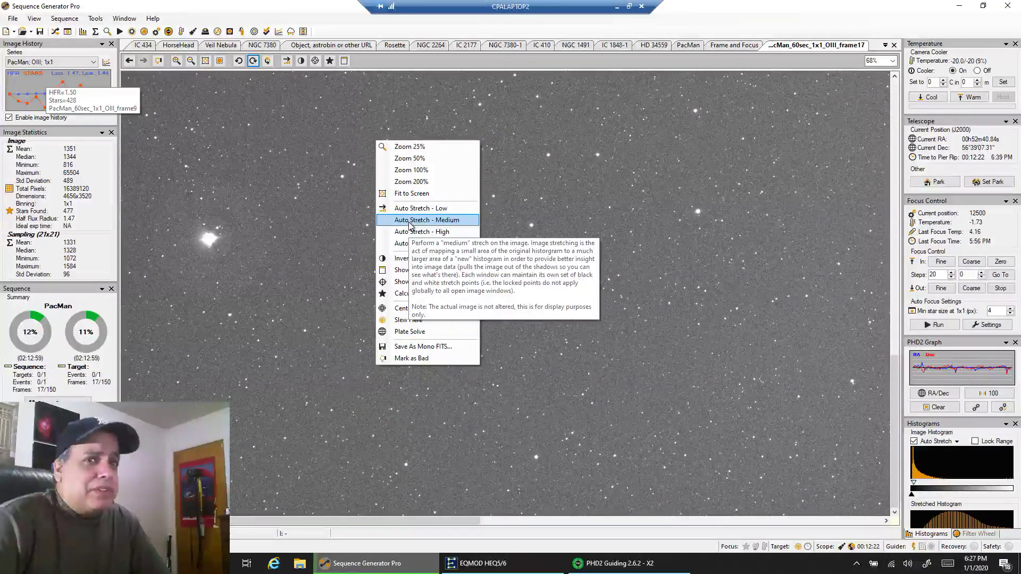
click(412, 194)
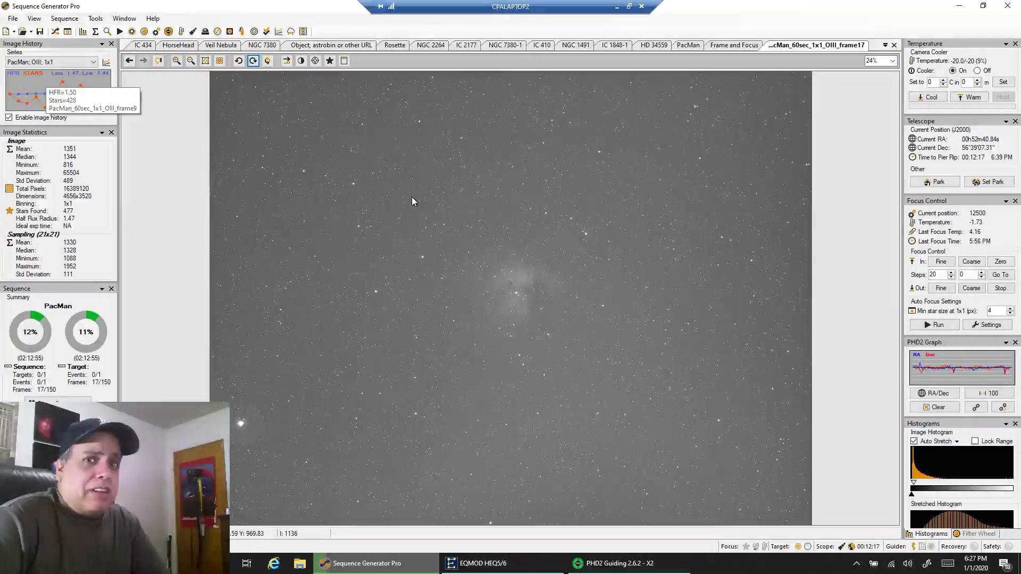